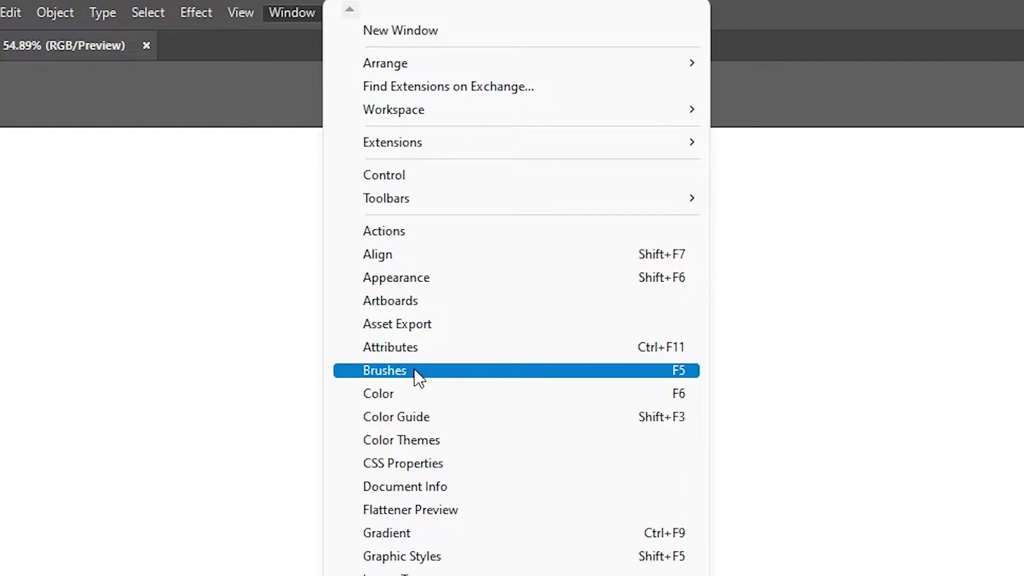
Step: Show the Brushes panel, then paint a test wavy stroke and undo it
click(417, 376)
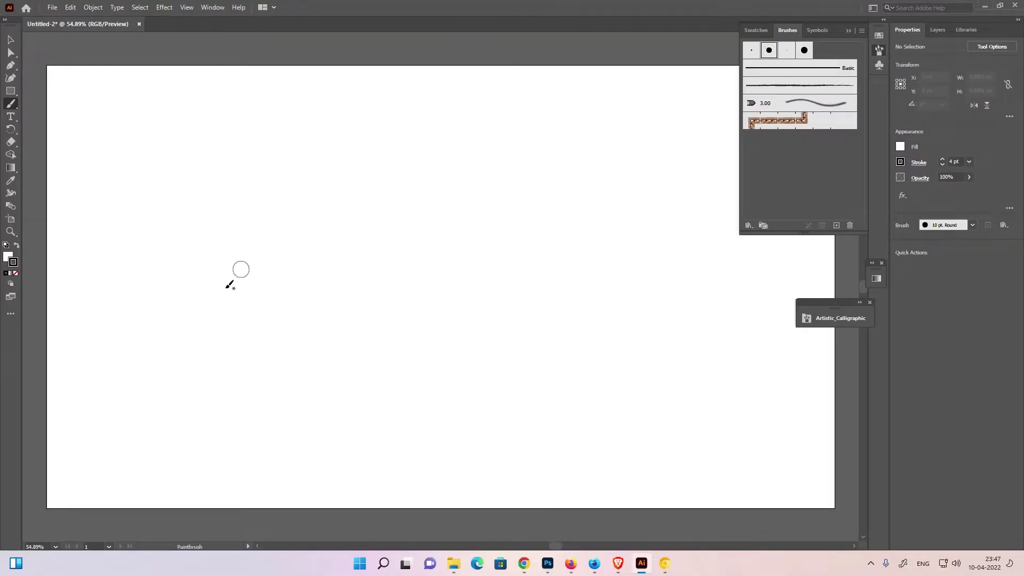
mouse_move(179, 303)
mouse_down()
mouse_move(531, 267)
mouse_move(597, 151)
mouse_up()
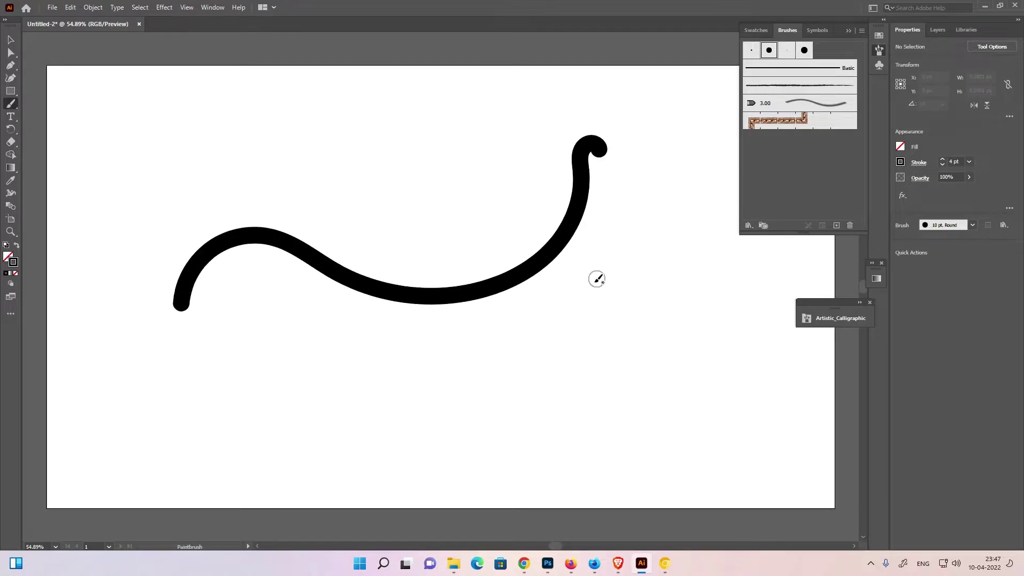
key(ctrl+z)
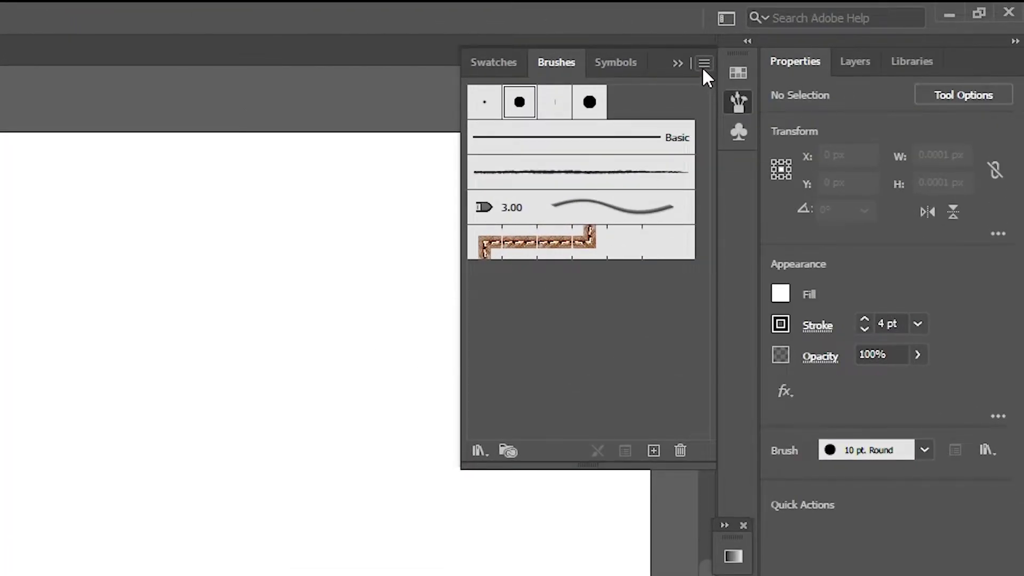
Step: From the Brushes panel menu, choose New Brush with the Calligraphic Brush type
click(705, 63)
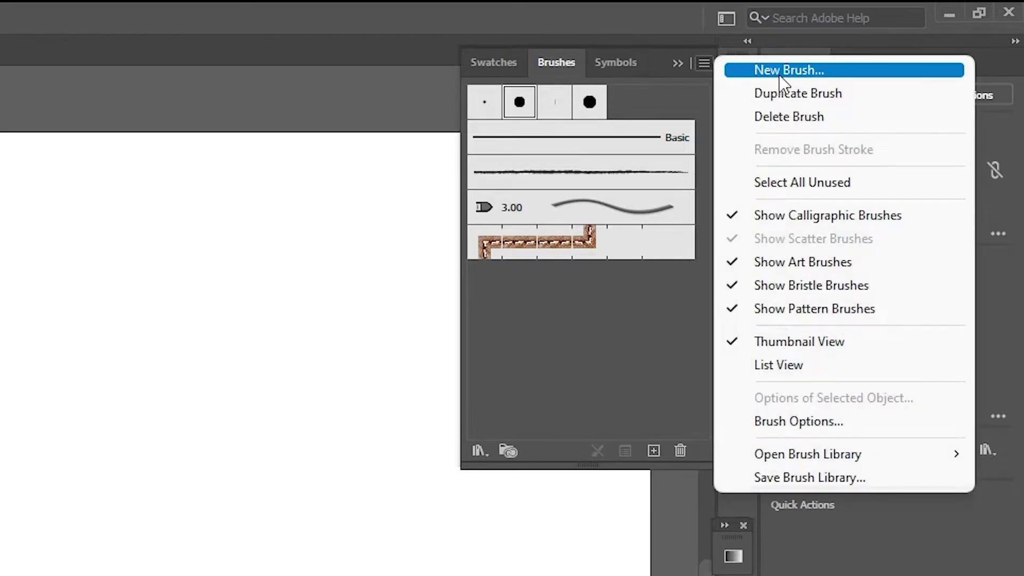
click(784, 71)
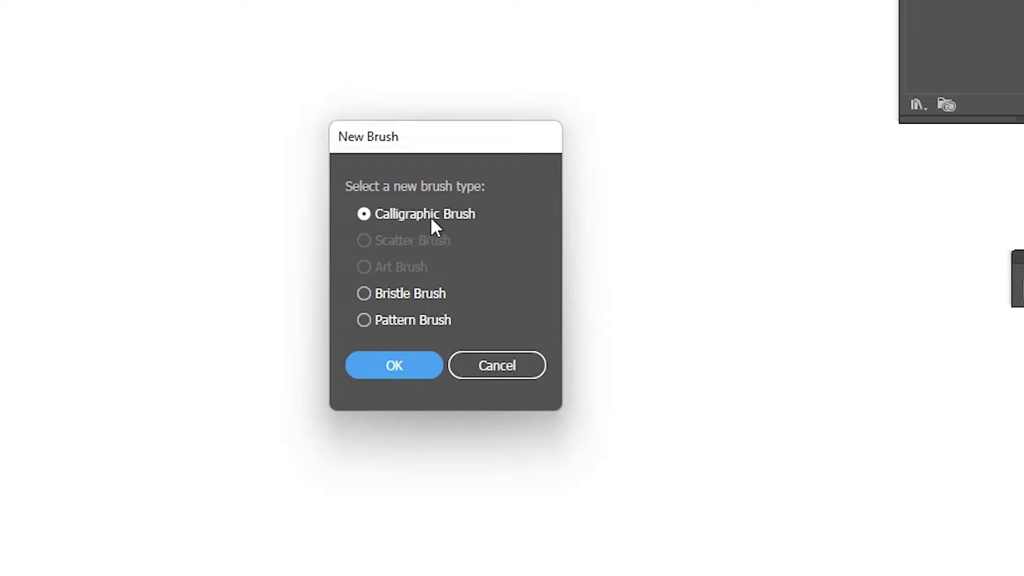
click(442, 215)
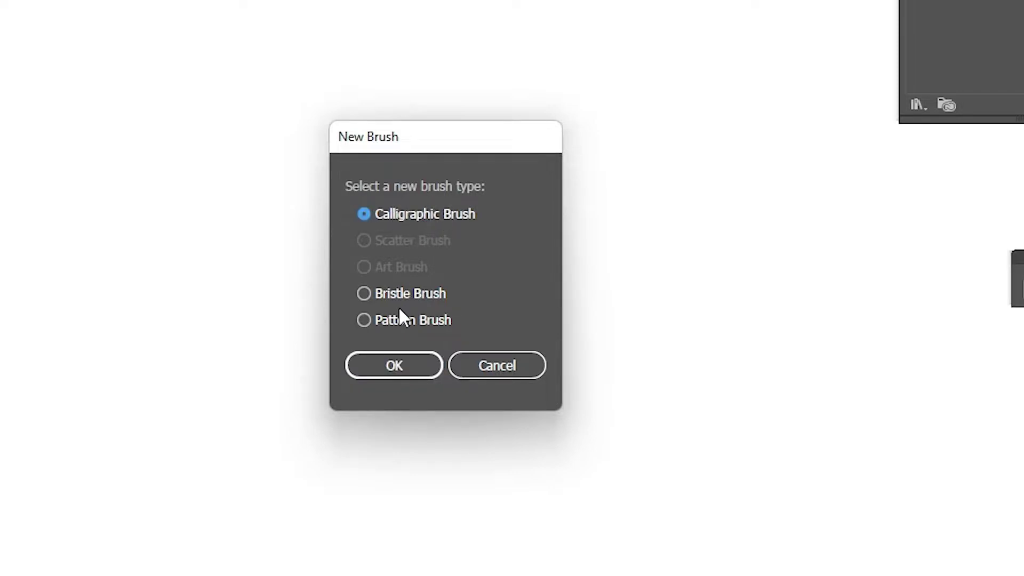
Step: Confirm the calligraphic type, set the brush angle to 180°, and adjust tip roundness
click(407, 371)
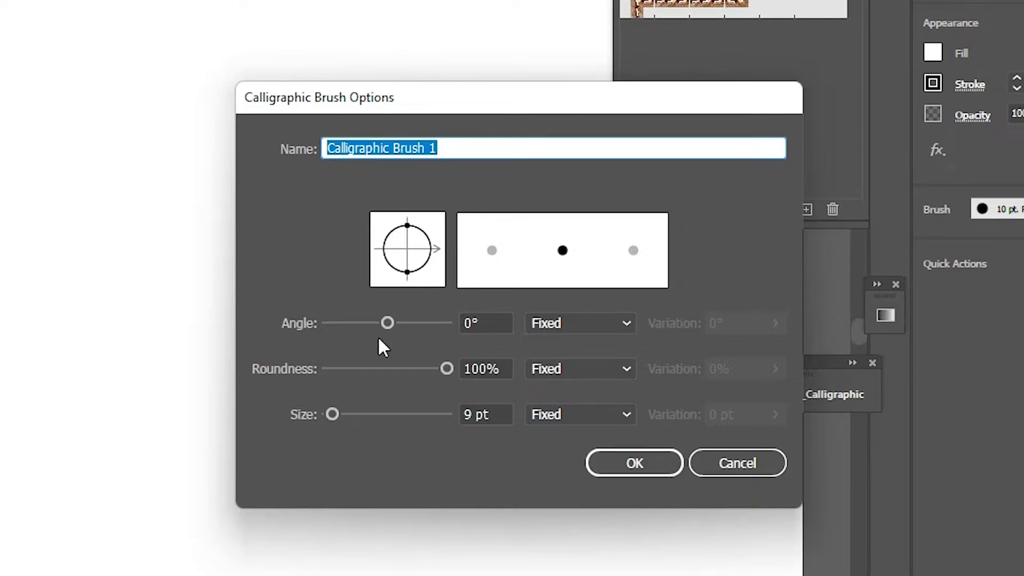
click(483, 323)
text(180)
key(Tab)
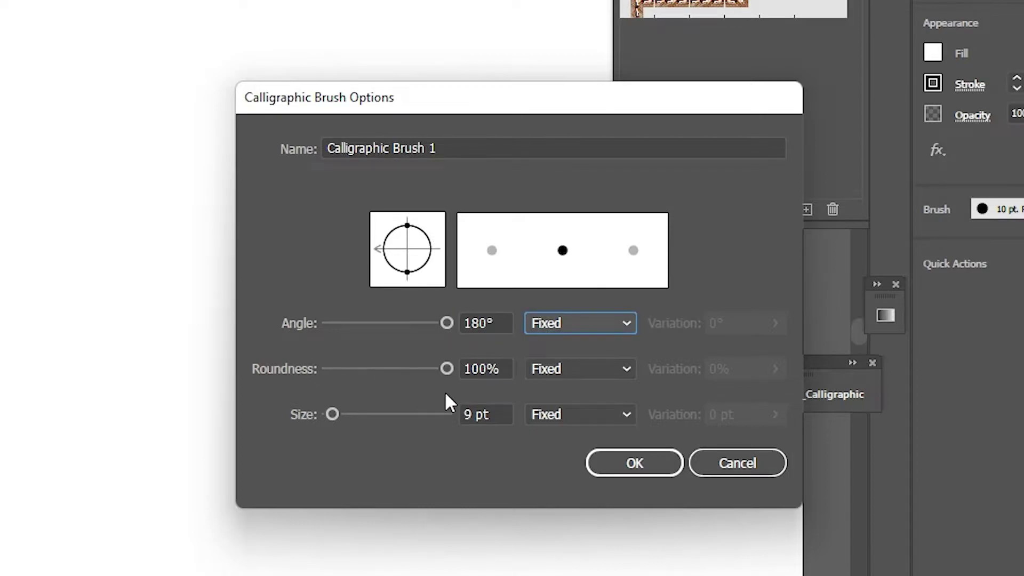
mouse_move(456, 369)
mouse_down()
mouse_move(371, 366)
mouse_move(450, 369)
mouse_up()
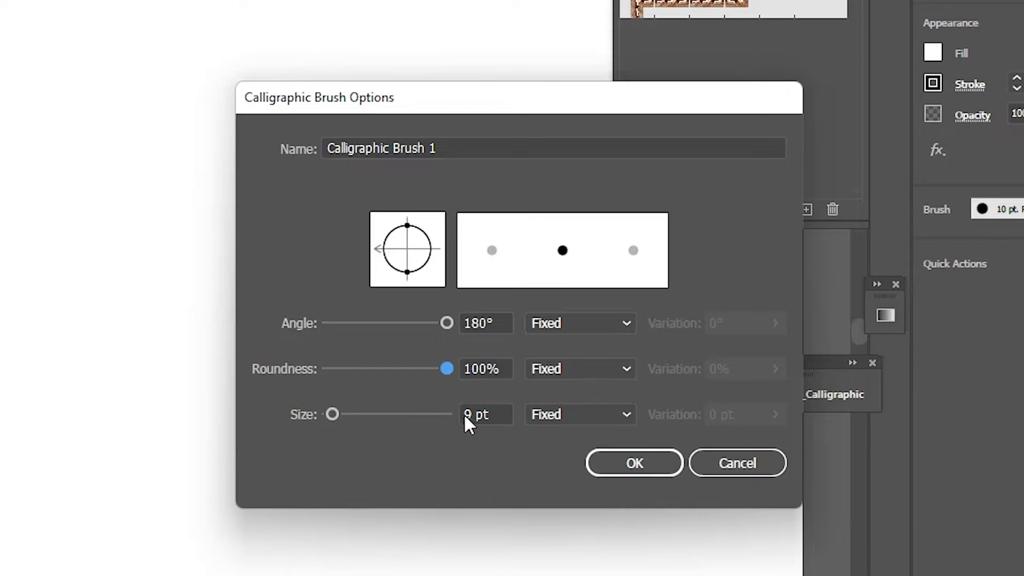
Step: Make size 12 pt Pressure with 12 pt variation, and save the brush
drag(499, 414, 452, 415)
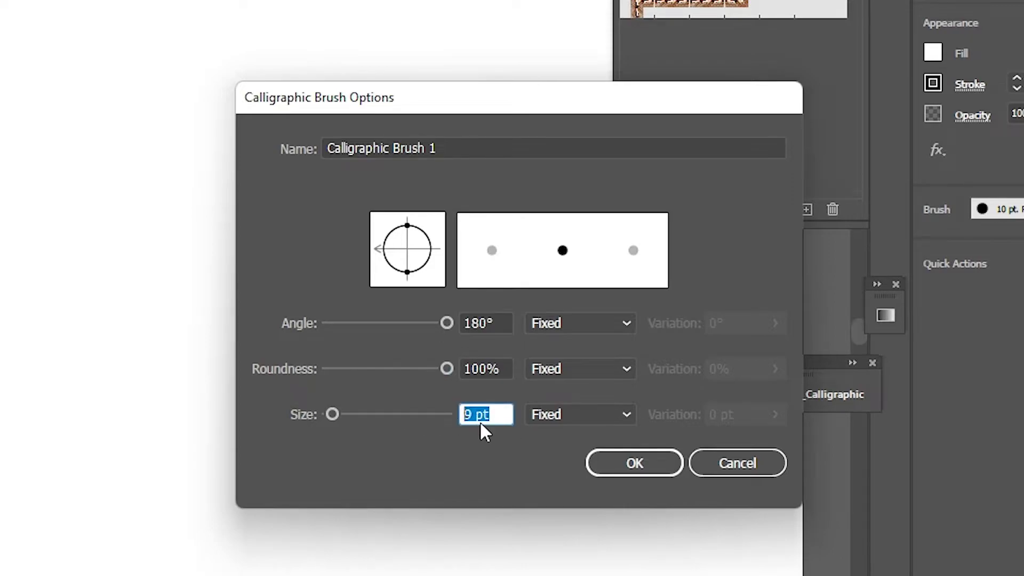
click(563, 414)
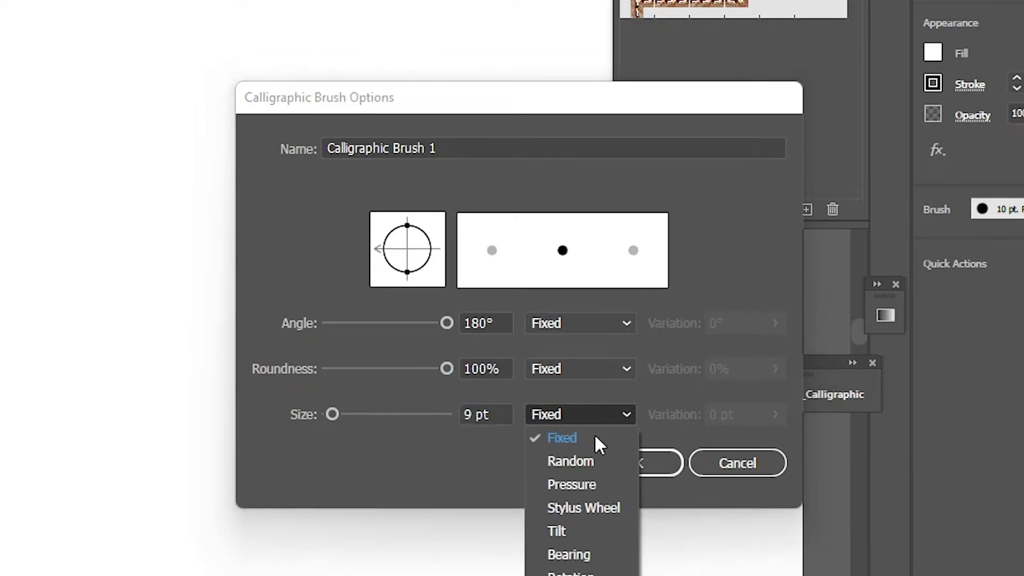
click(578, 484)
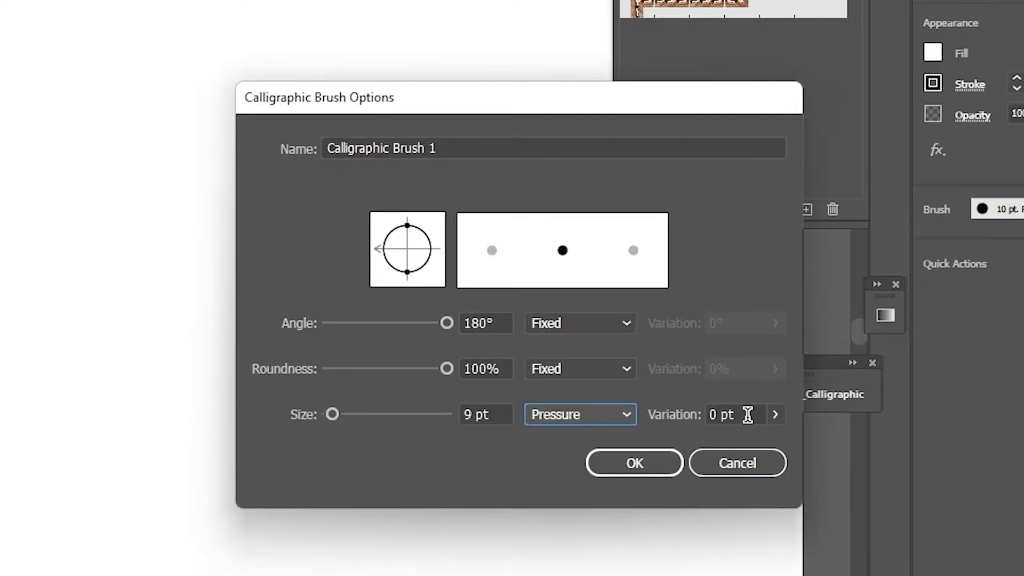
click(773, 416)
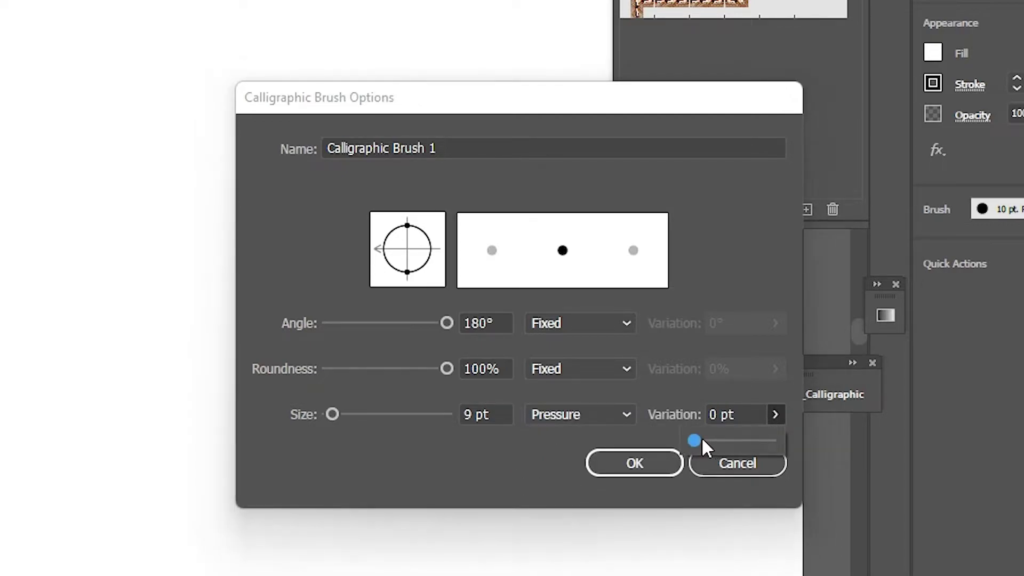
drag(698, 440, 767, 442)
click(463, 414)
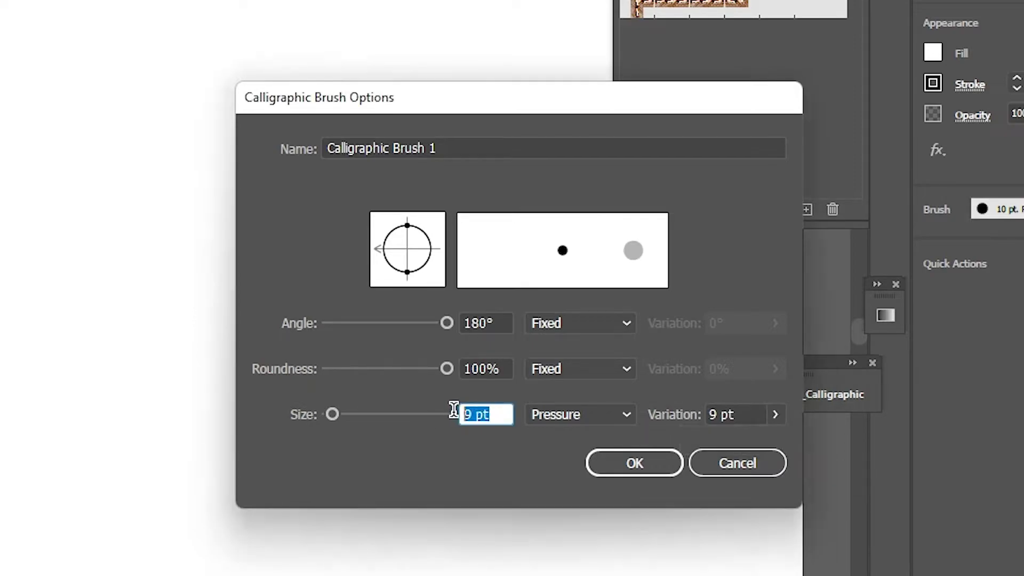
text(1)
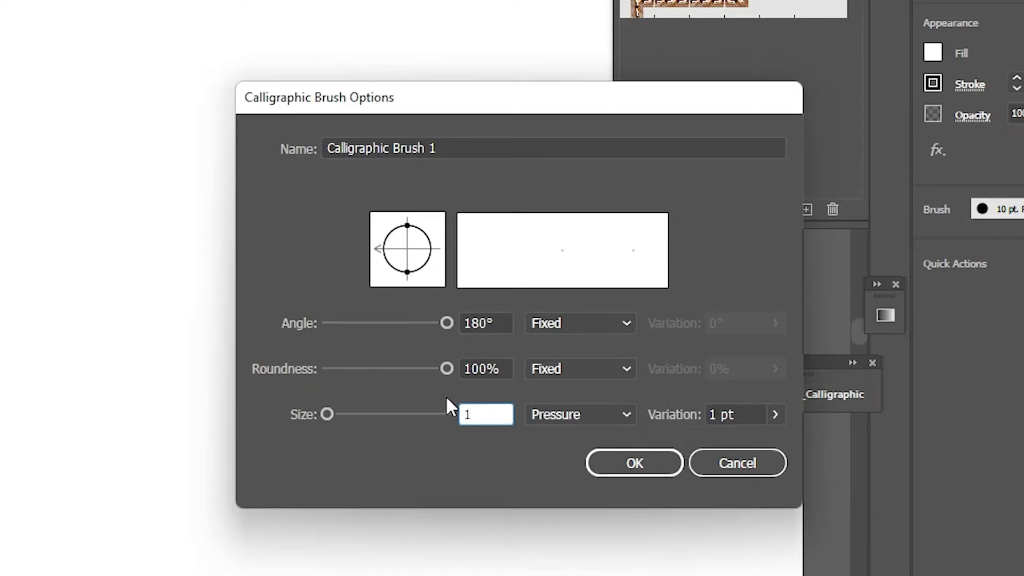
text(2)
key(Tab)
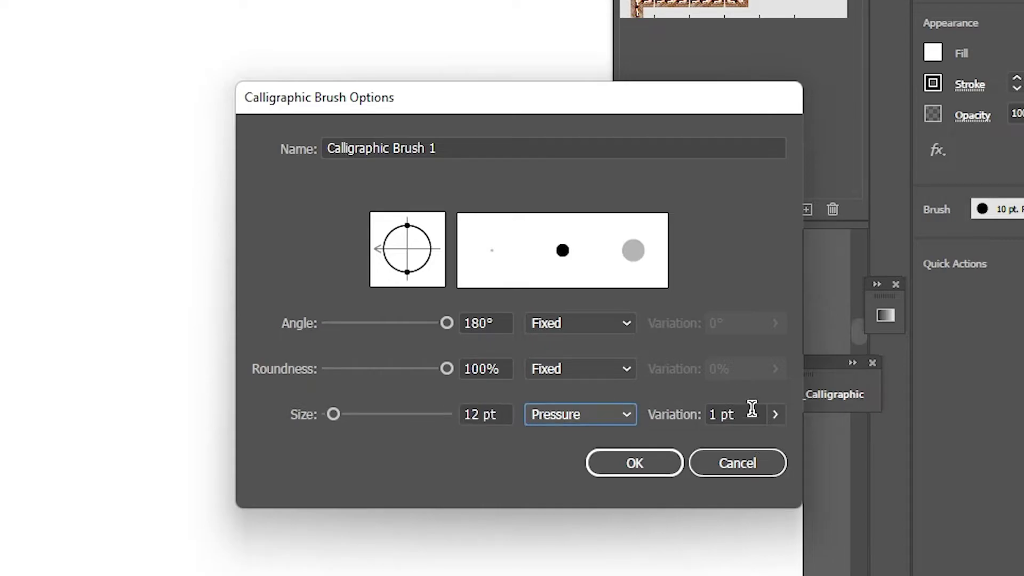
key(Tab)
text(12)
key(Tab)
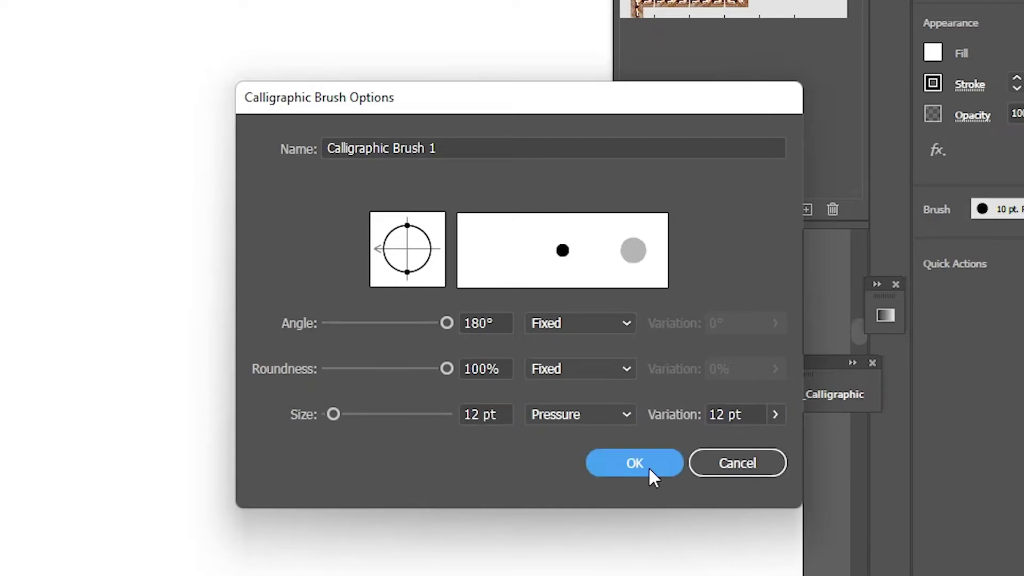
click(635, 466)
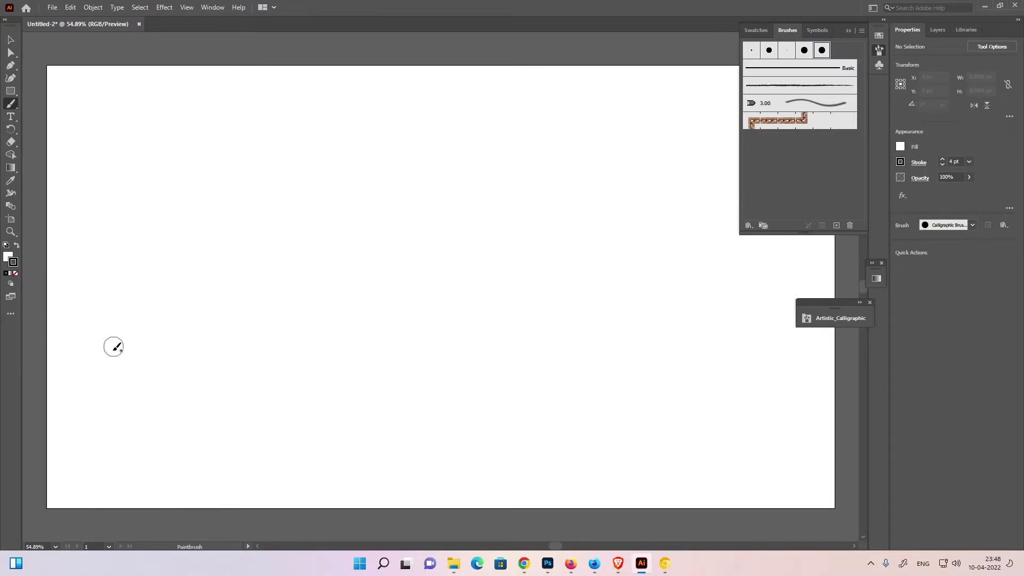
Step: Set the stroke weight to 2 pt and paint a wavy stroke, redoing it once
click(970, 161)
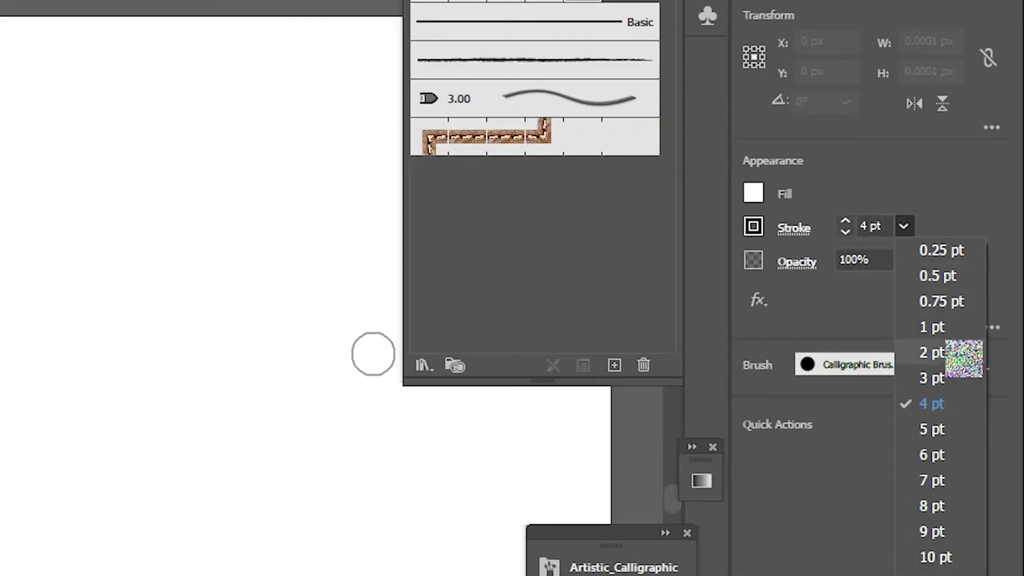
click(983, 220)
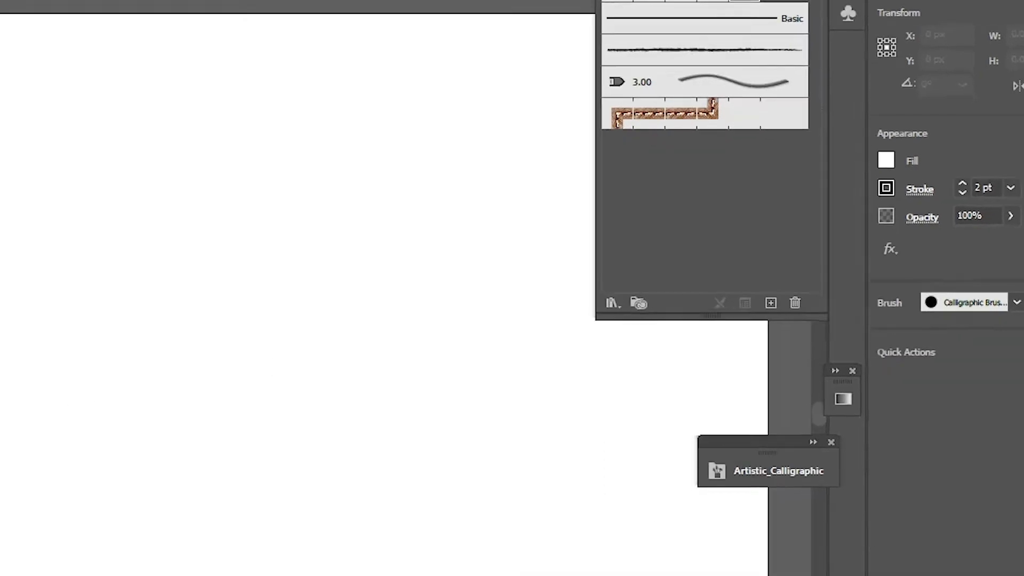
mouse_move(104, 402)
mouse_down()
mouse_move(680, 167)
mouse_move(842, 143)
mouse_up()
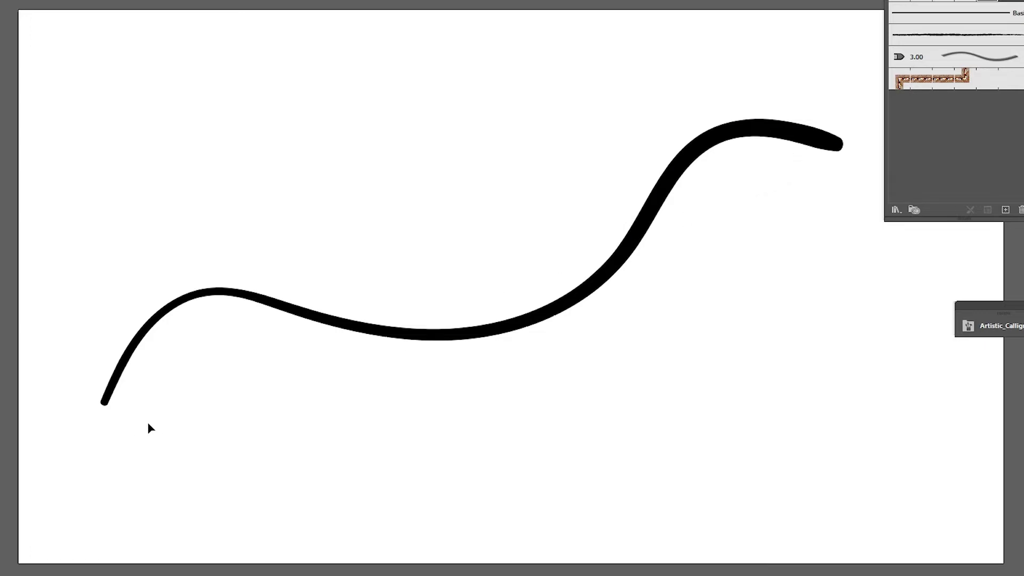
key(ctrl+z)
mouse_move(78, 421)
mouse_down()
mouse_move(688, 129)
mouse_move(807, 104)
mouse_up()
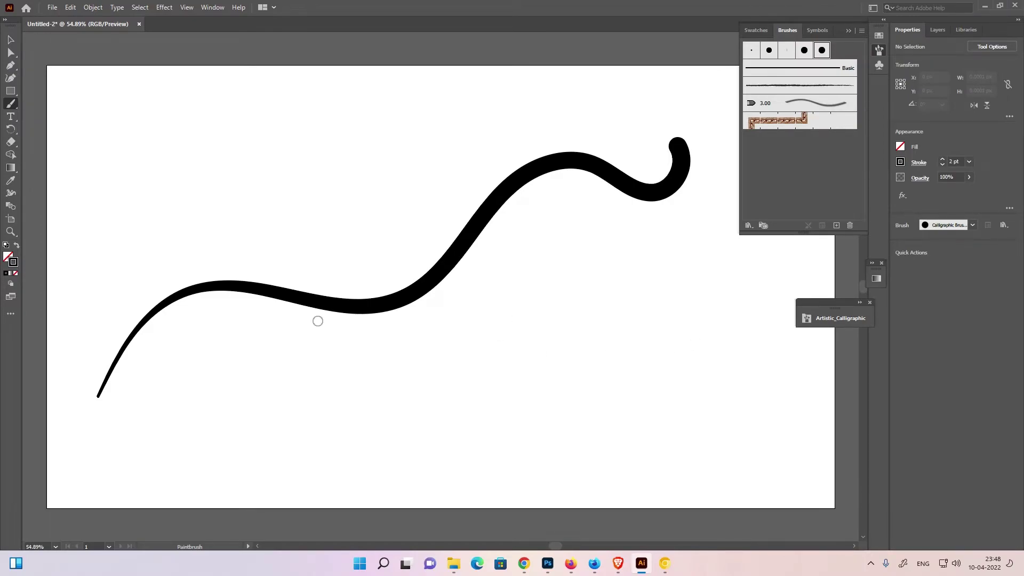
Step: Create a new blank document with File > New and the default settings
click(52, 9)
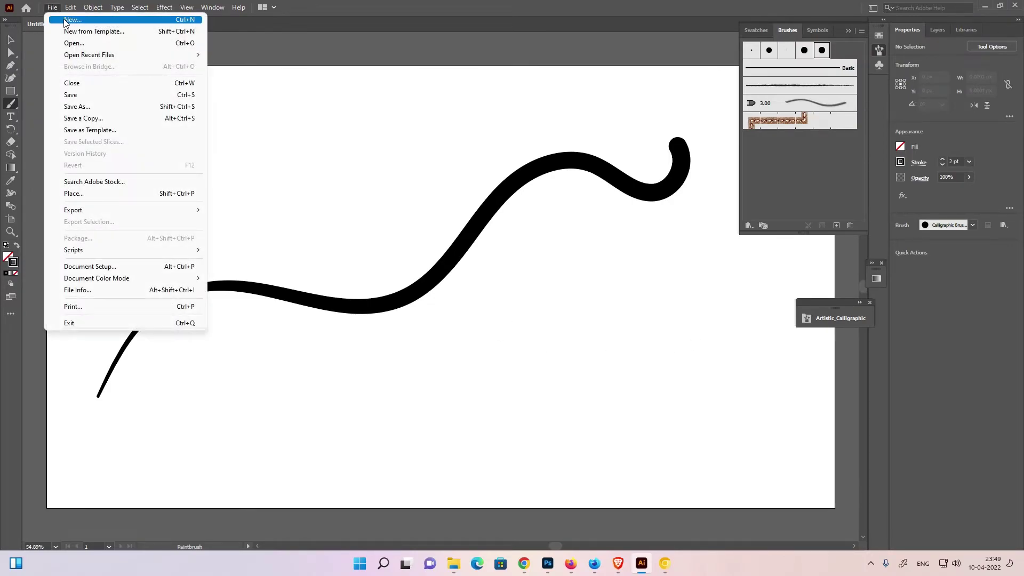
click(66, 21)
click(721, 446)
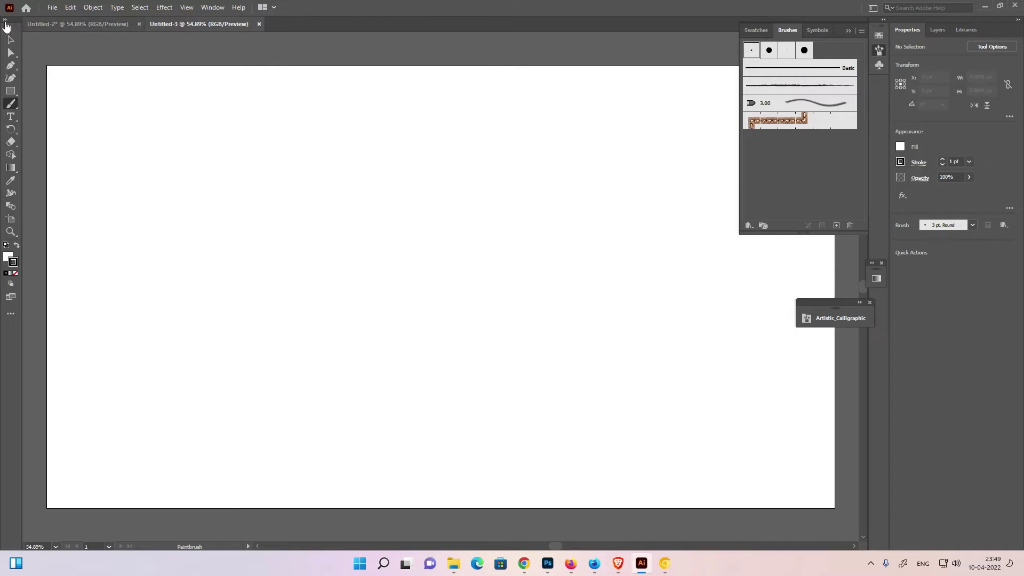
Step: Select the wavy brush stroke in the original document and copy it
click(92, 24)
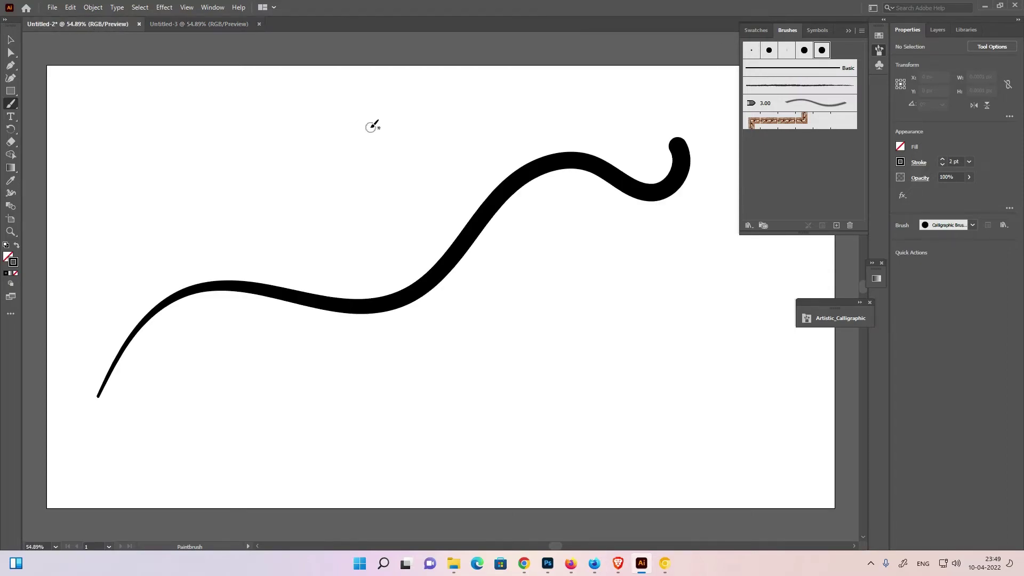
click(167, 25)
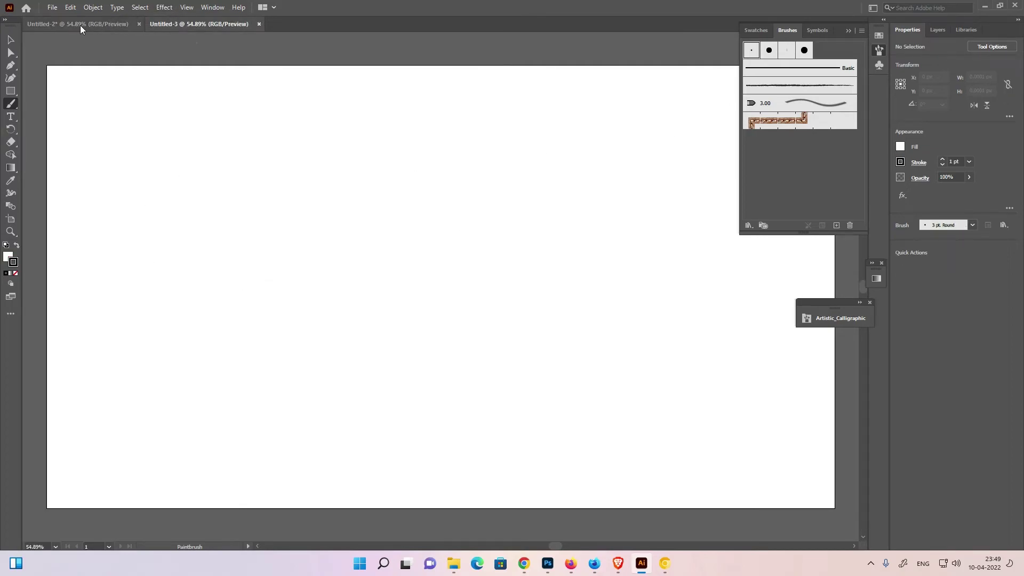
click(80, 27)
click(11, 40)
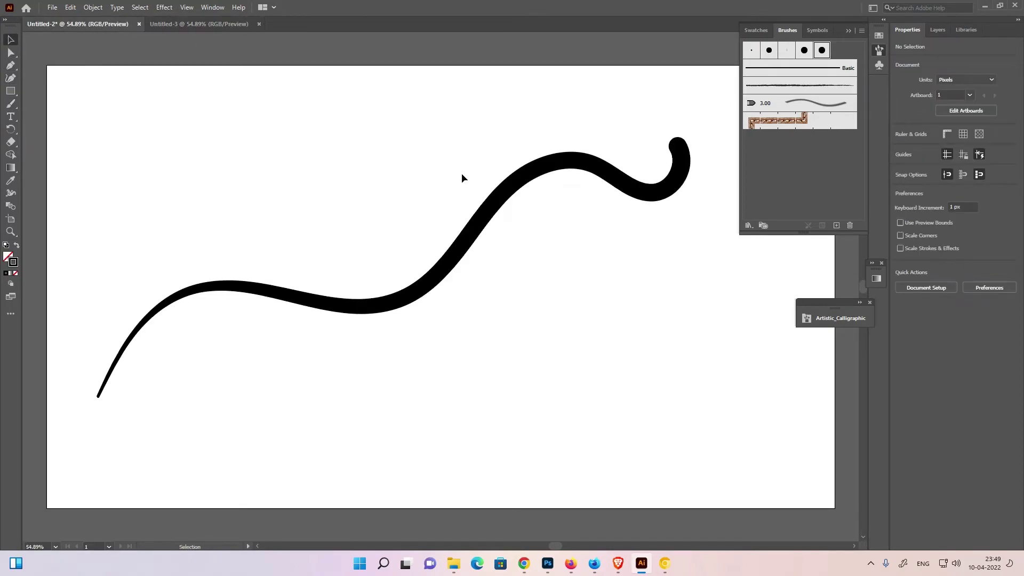
click(483, 202)
key(a)
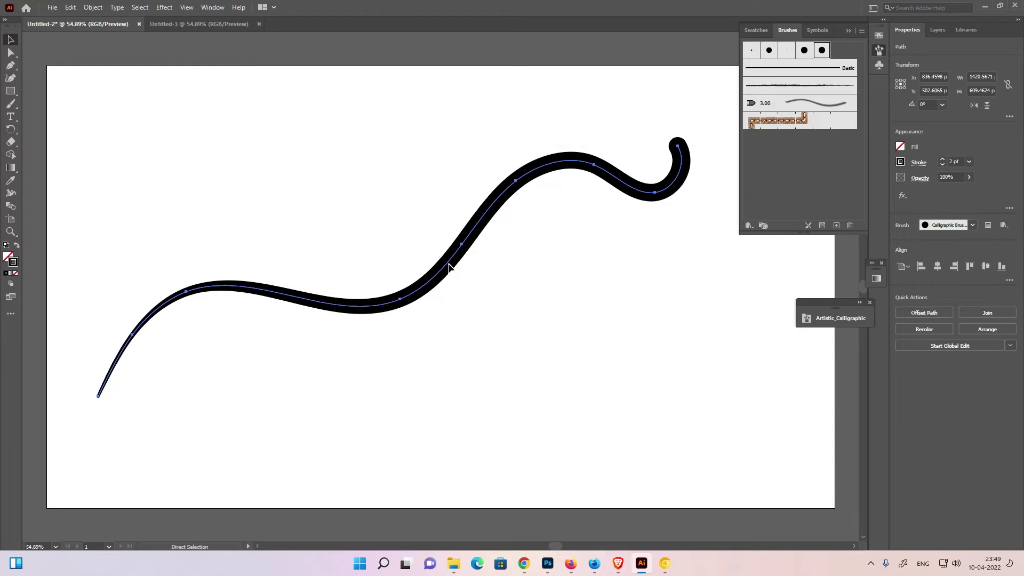
Step: Paste the stroke into Untitled-3, then delete it
click(193, 23)
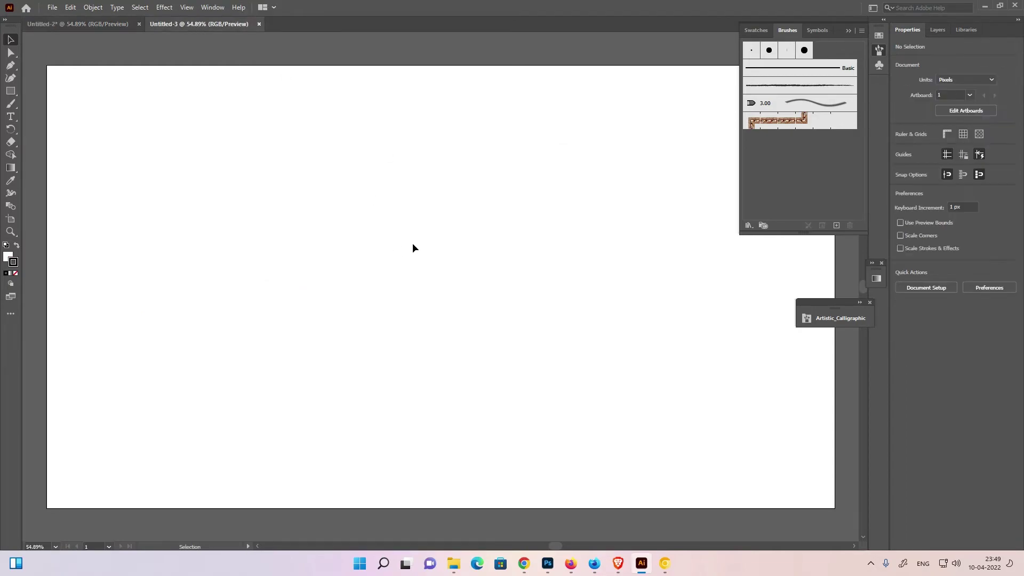
key(v)
key(ctrl+v)
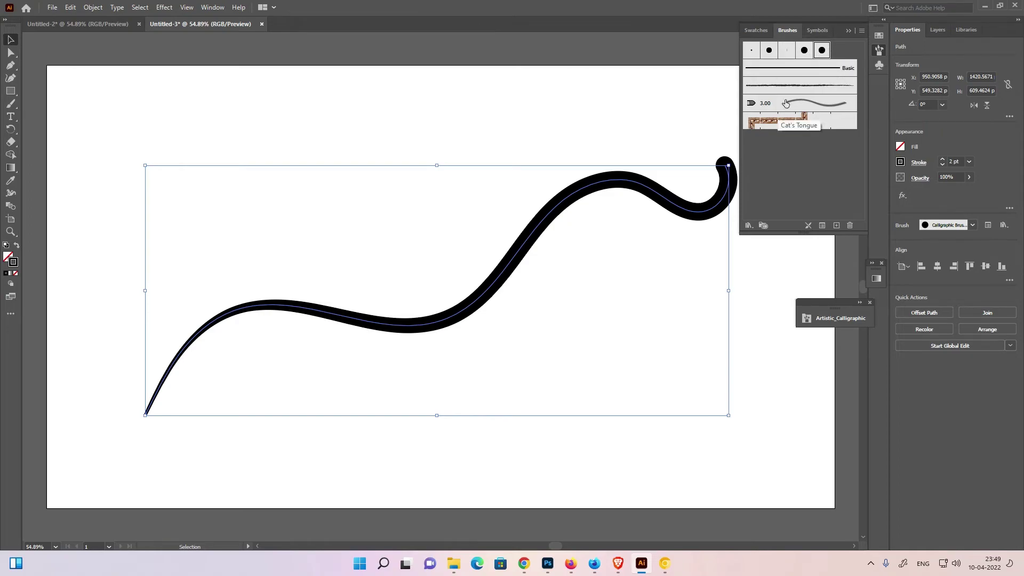
key(Delete)
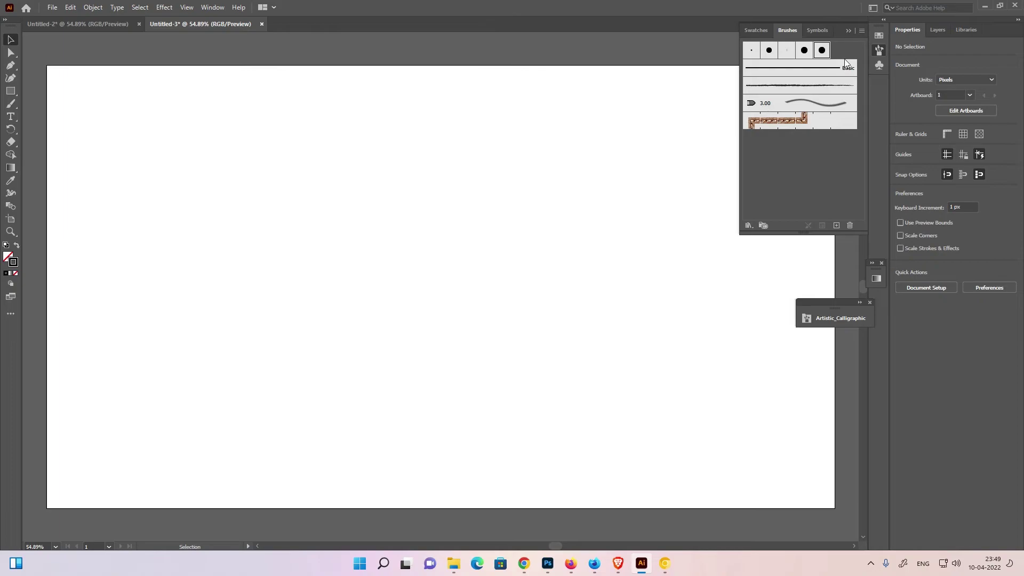
Step: Paint three wavy Paintbrush strokes sweeping from lower left toward upper right
click(11, 105)
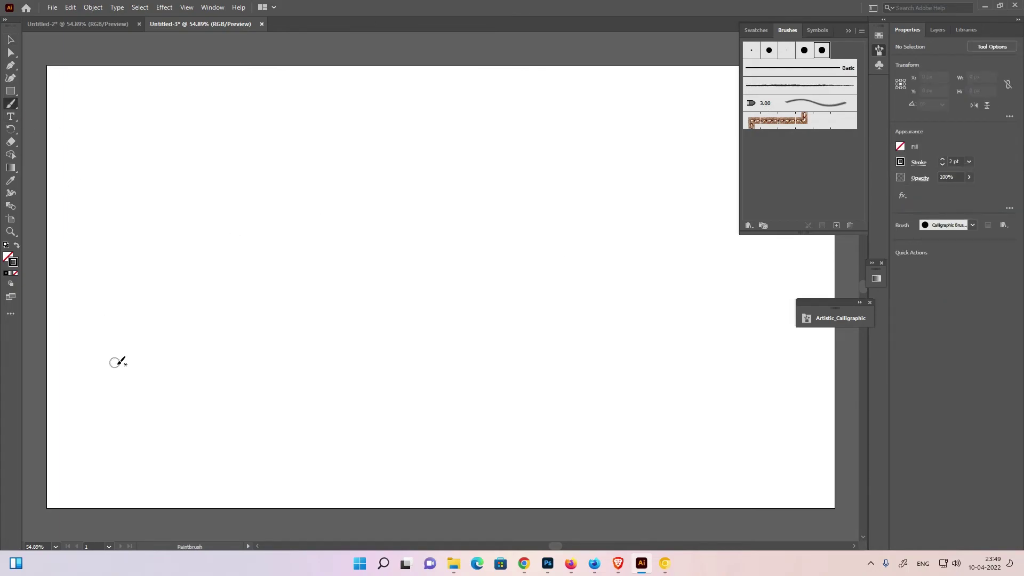
mouse_move(97, 417)
mouse_down()
mouse_move(234, 333)
mouse_move(658, 152)
mouse_up()
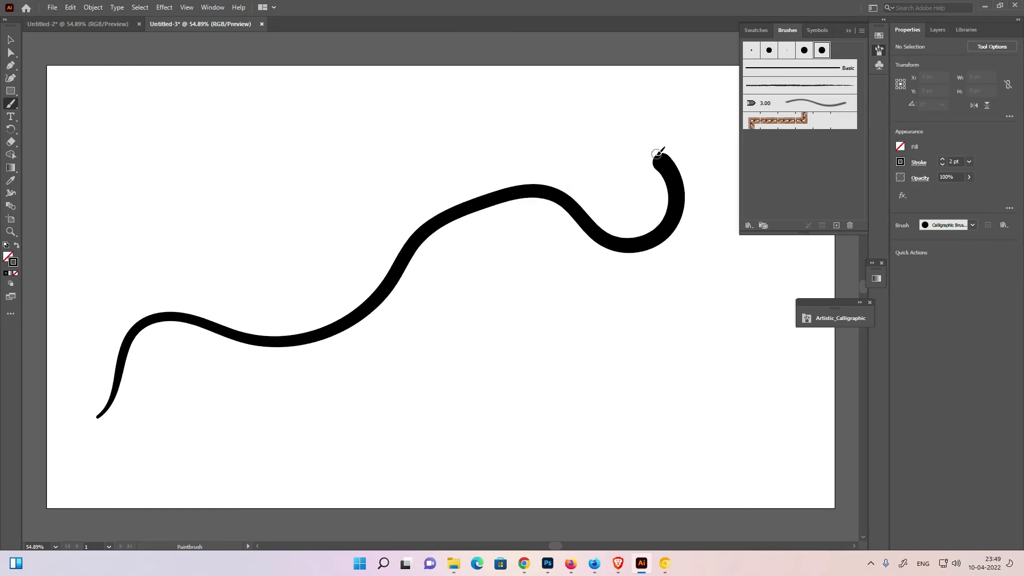
mouse_move(187, 468)
mouse_down()
mouse_move(473, 362)
mouse_move(690, 244)
mouse_up()
mouse_move(130, 294)
mouse_down()
mouse_move(207, 236)
mouse_move(663, 93)
mouse_up()
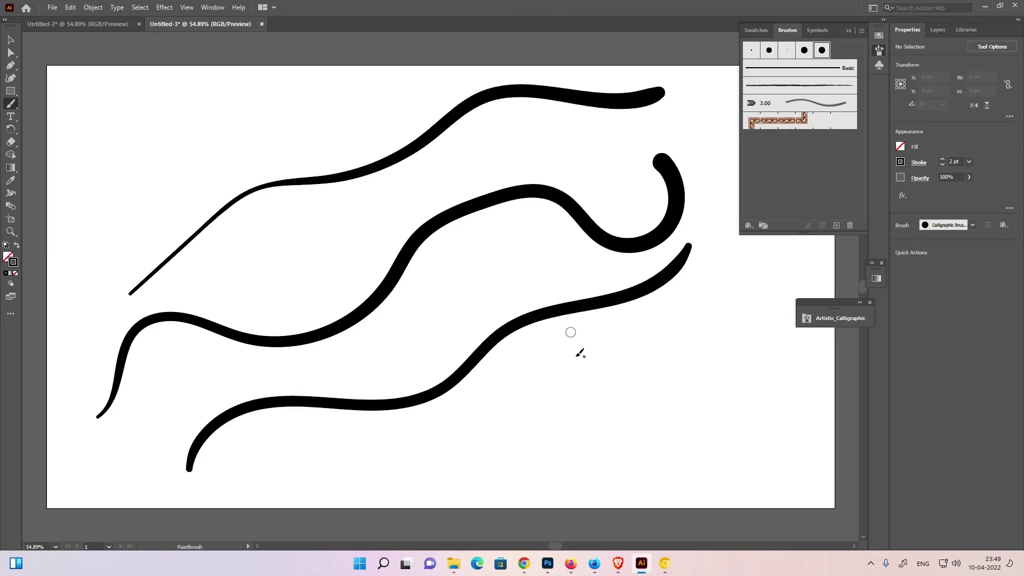